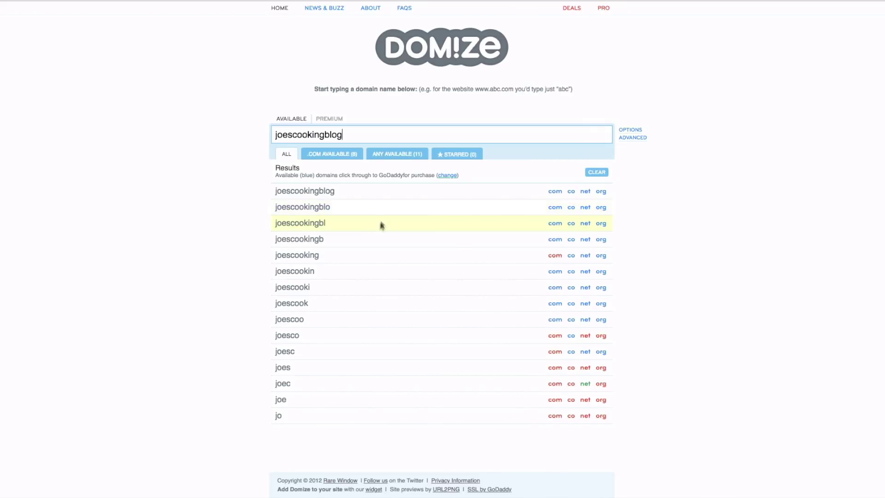
Step: Replace the domain search term and check the availability of mycookingblog
double_click(355, 137)
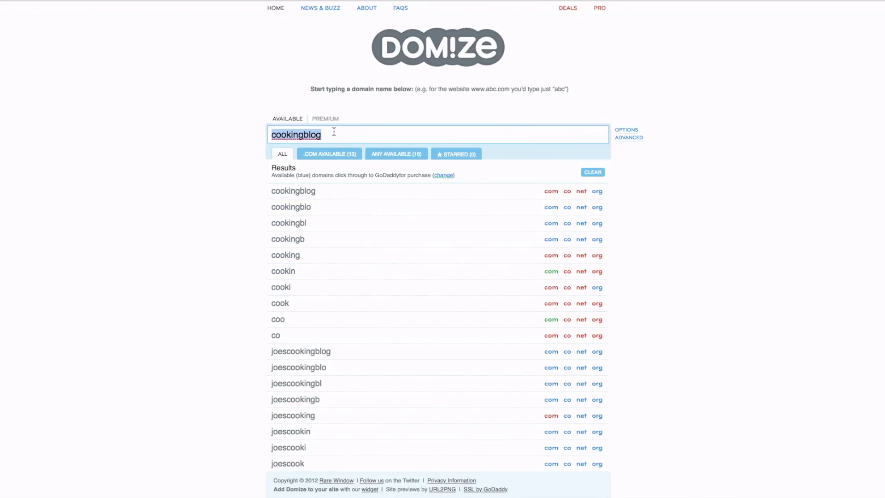
key(BackSpace)
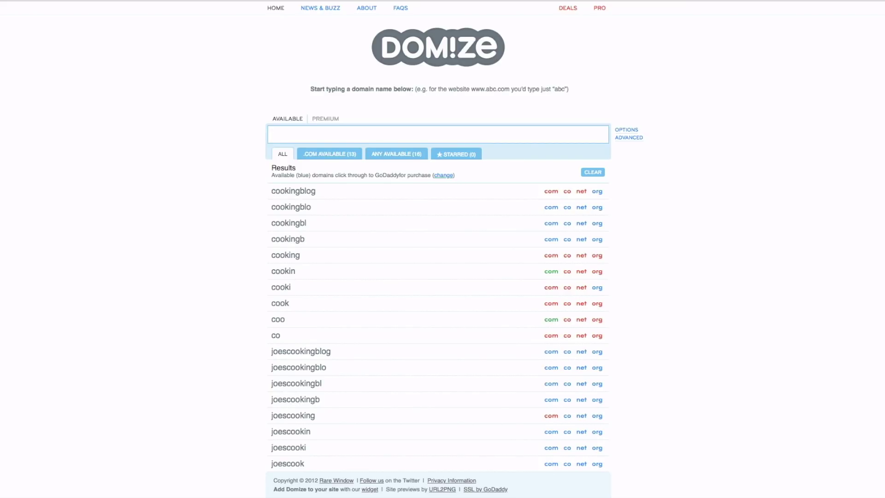
text(mycookingblog)
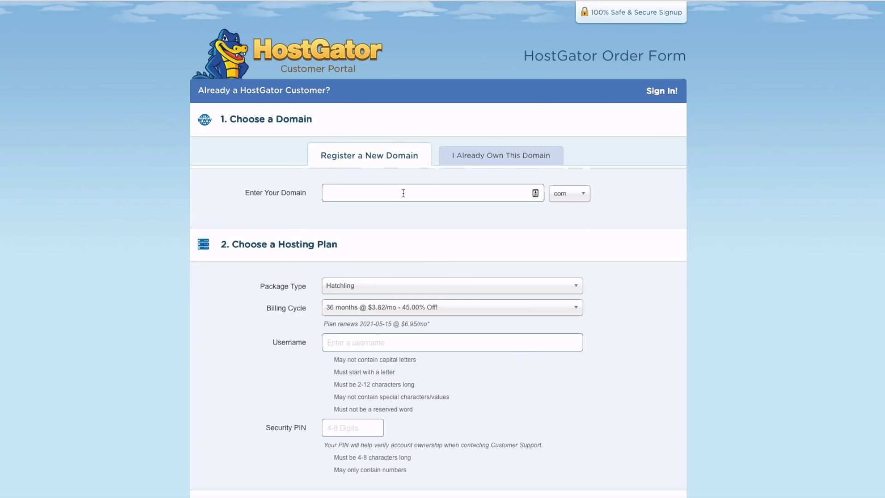
Step: In the HostGator order form, enter mycookingblog as the new domain to register and choose the org extension
click(403, 193)
text(my)
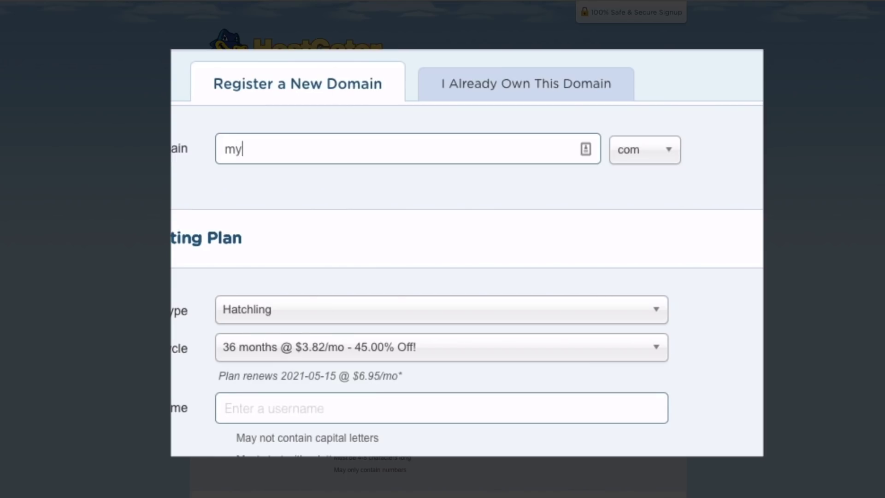
text(cookingblog)
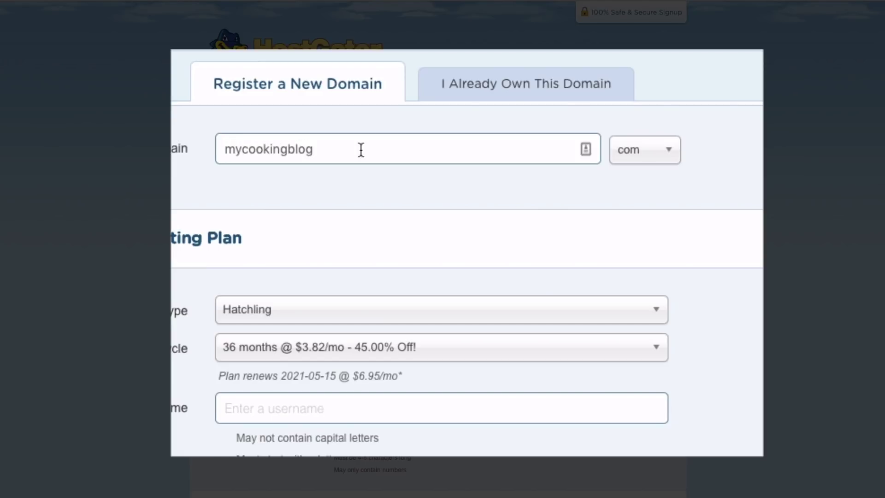
click(645, 153)
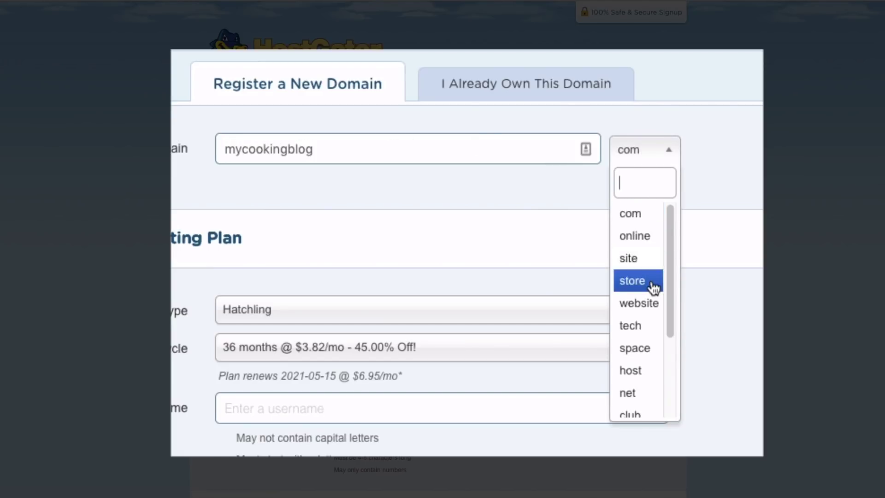
scroll(652, 286, down, 2)
click(642, 362)
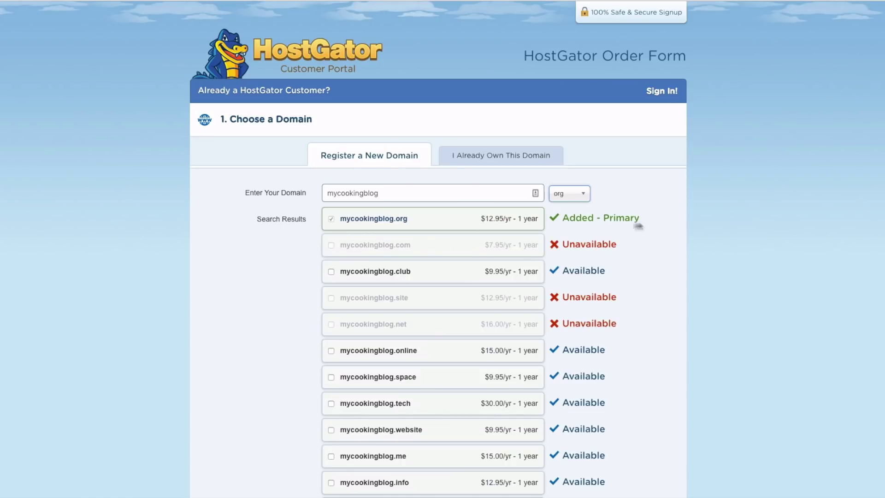
Step: Look over the alternative domain extensions and the option for an already owned domain, returning to new domain registration
scroll(440, 270, down, 6)
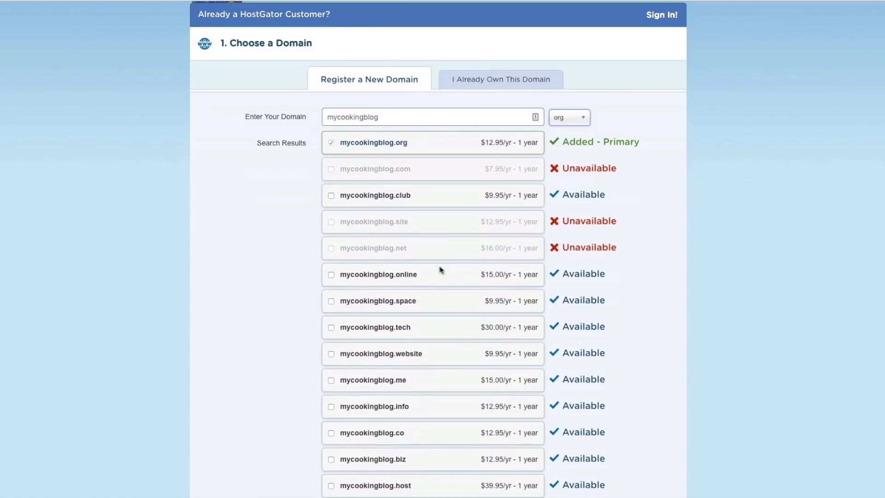
scroll(448, 266, up, 6)
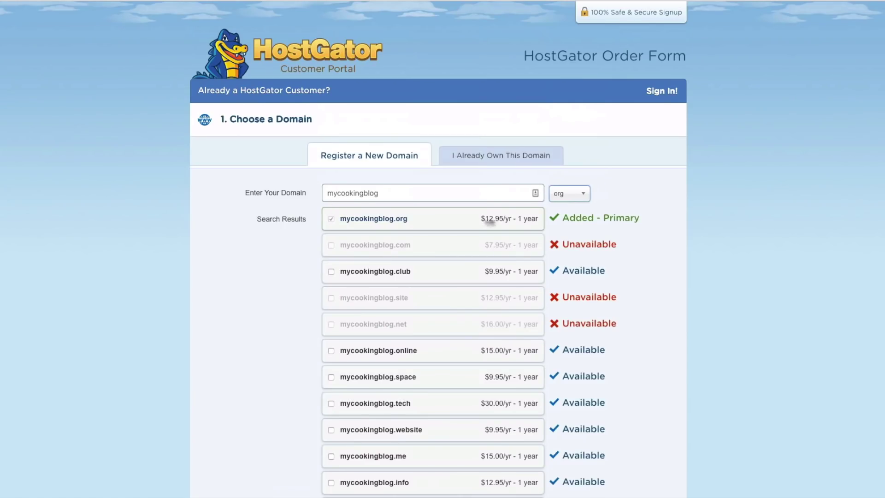
click(510, 156)
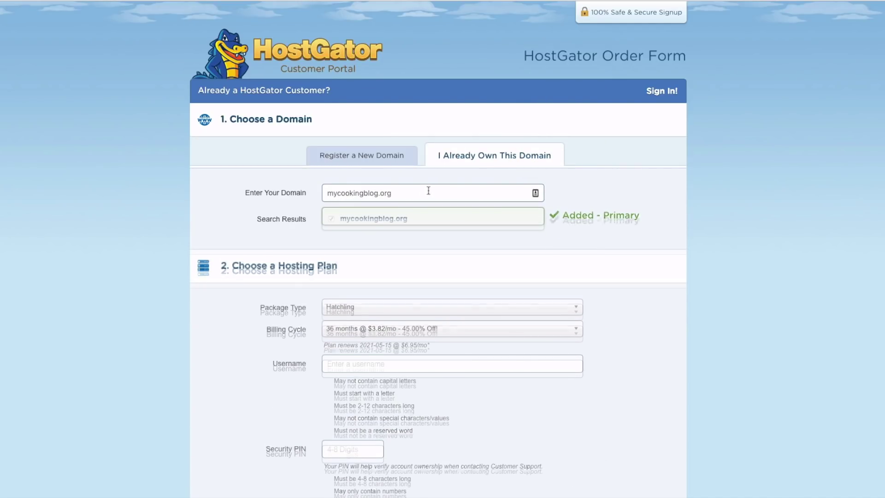
click(369, 155)
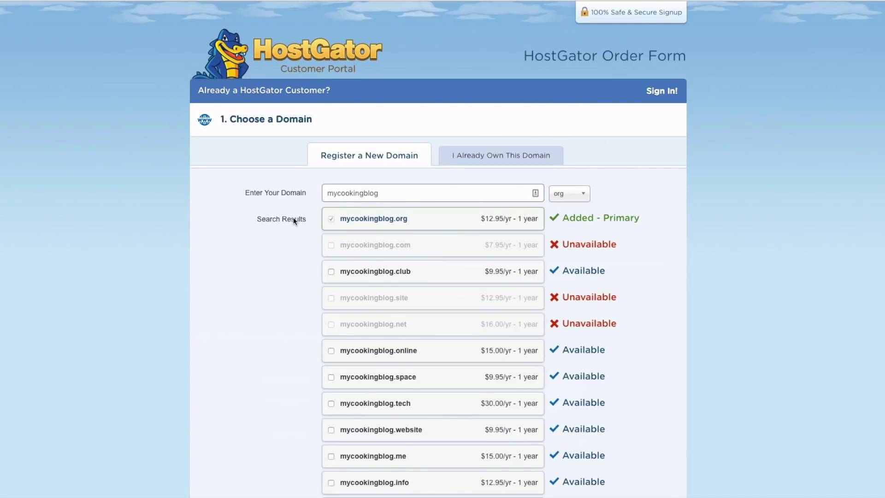
Step: Set the Hatchling hosting plan's billing cycle to 1 month @ $6.02/mo
scroll(292, 221, down, 7)
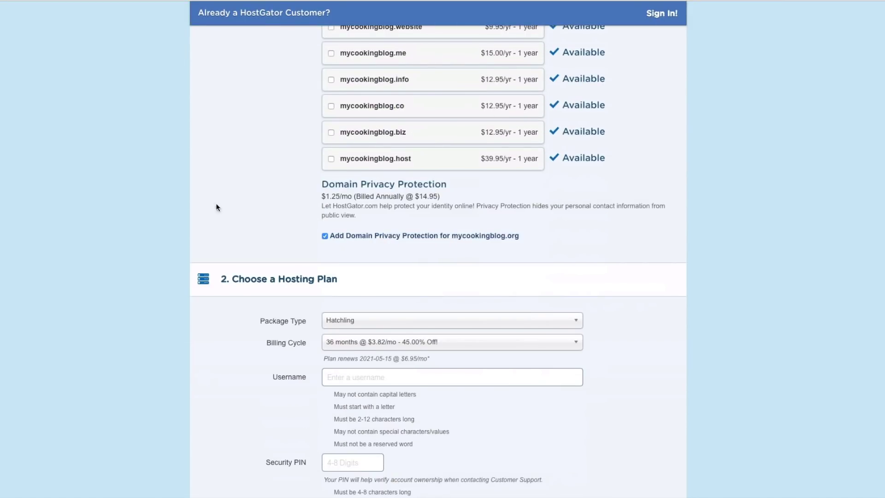
scroll(219, 207, down, 2)
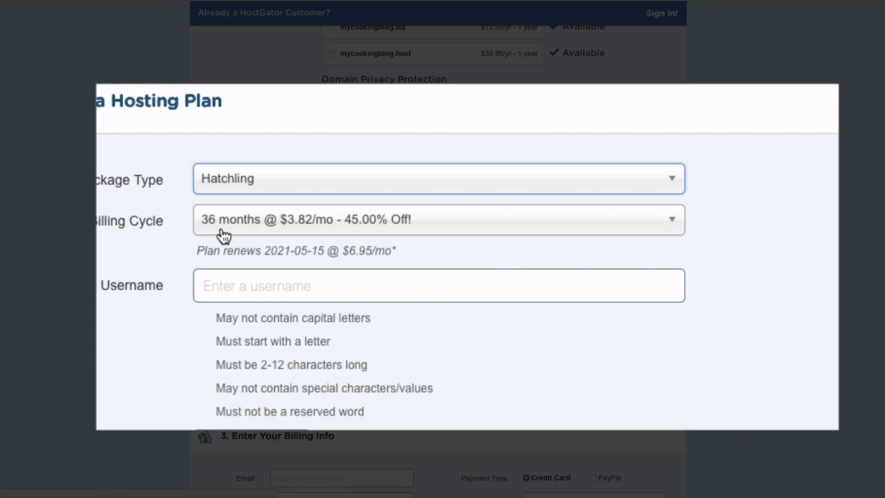
click(329, 229)
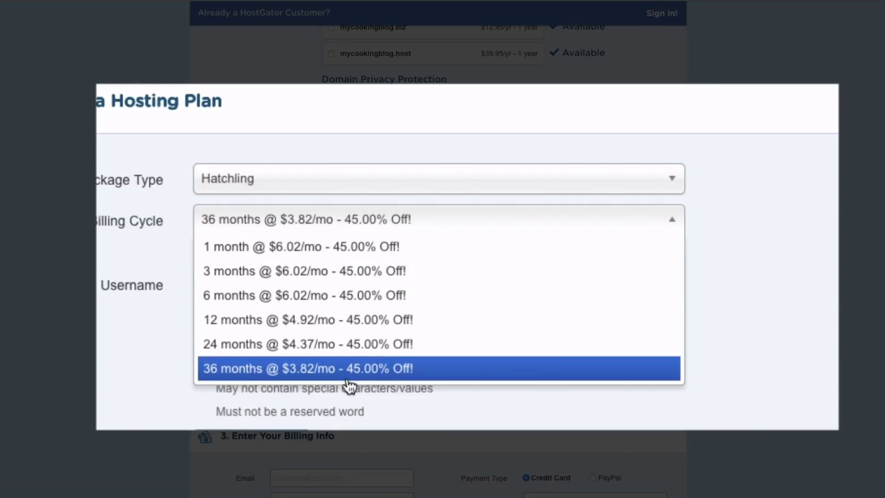
click(333, 256)
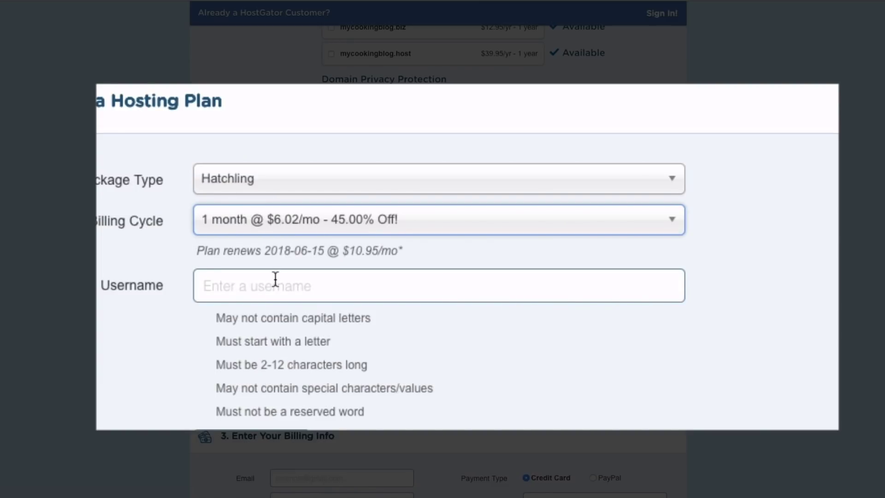
click(300, 282)
click(100, 267)
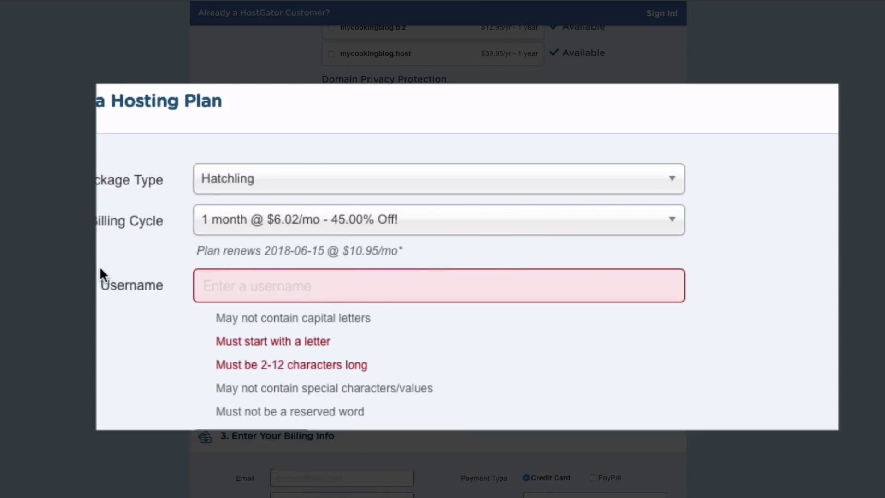
click(390, 239)
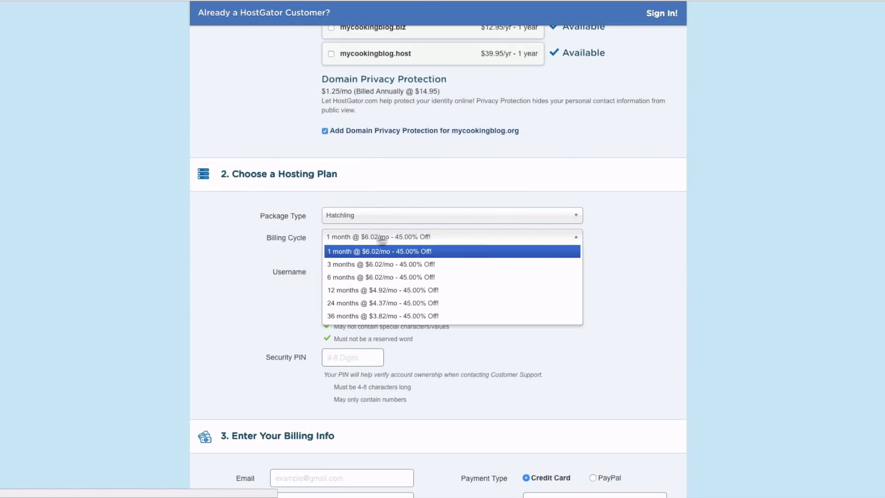
click(357, 249)
click(345, 272)
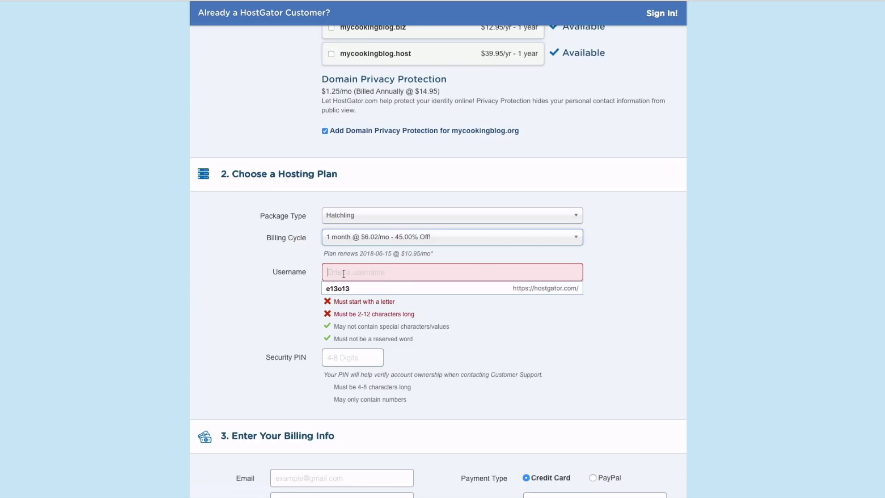
click(244, 284)
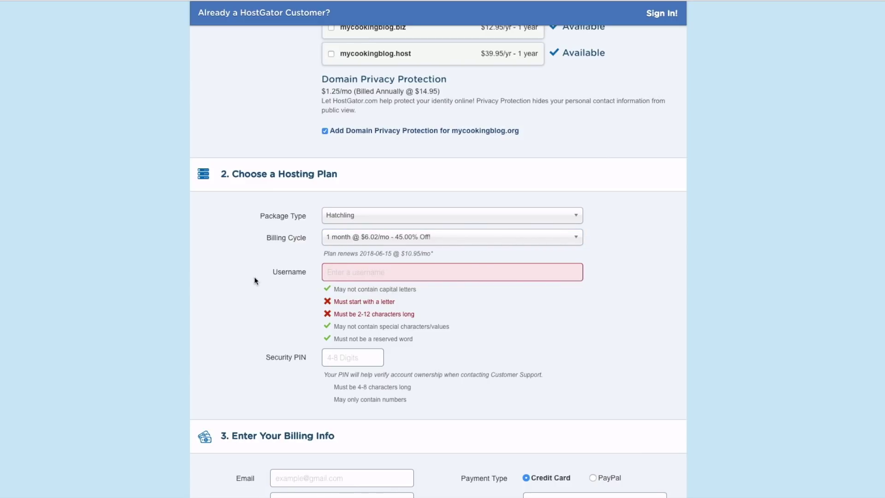
click(363, 356)
Step: Remove the SiteLock hacker protection and the CodeGuard site backup from the additional services
scroll(489, 338, down, 6)
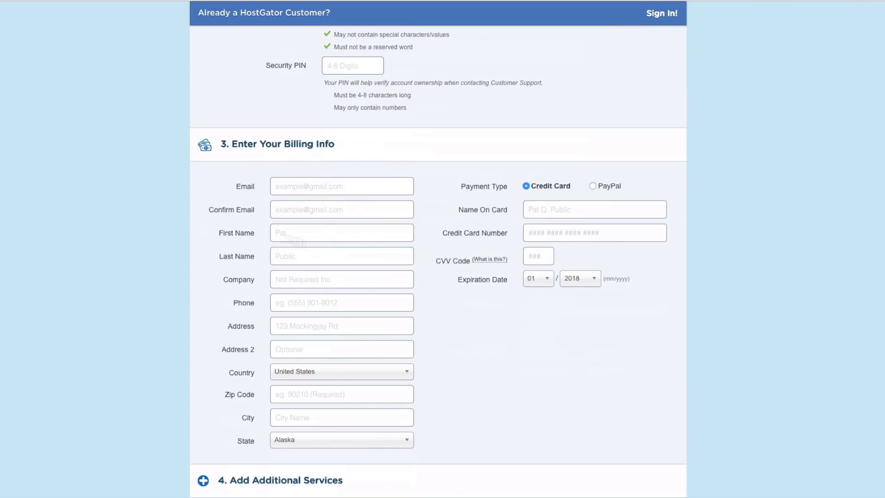
scroll(448, 252, down, 1)
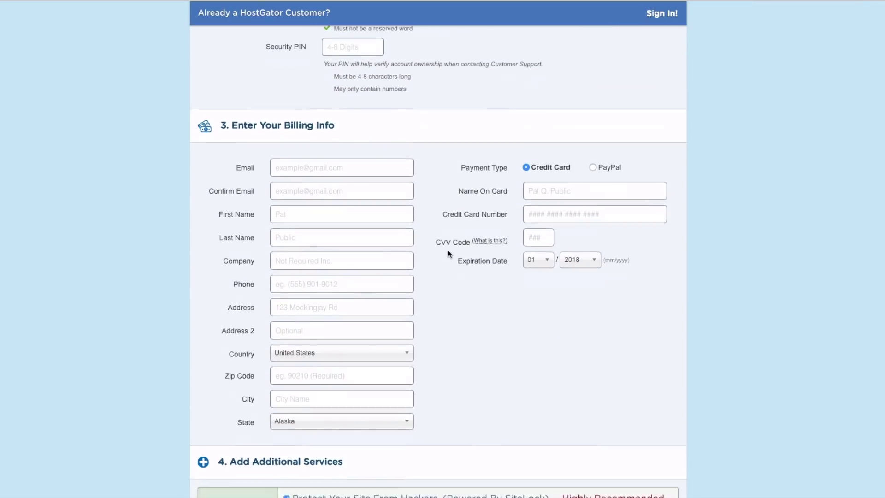
scroll(448, 253, down, 3)
scroll(452, 245, down, 5)
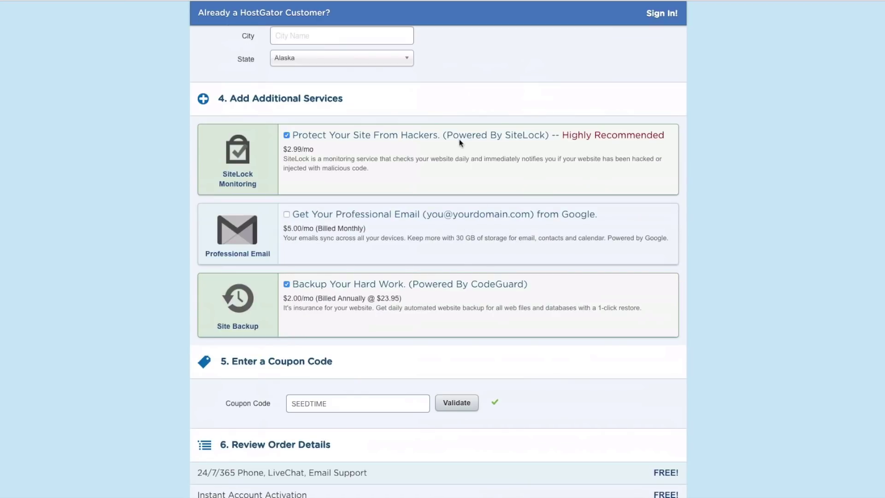
click(286, 135)
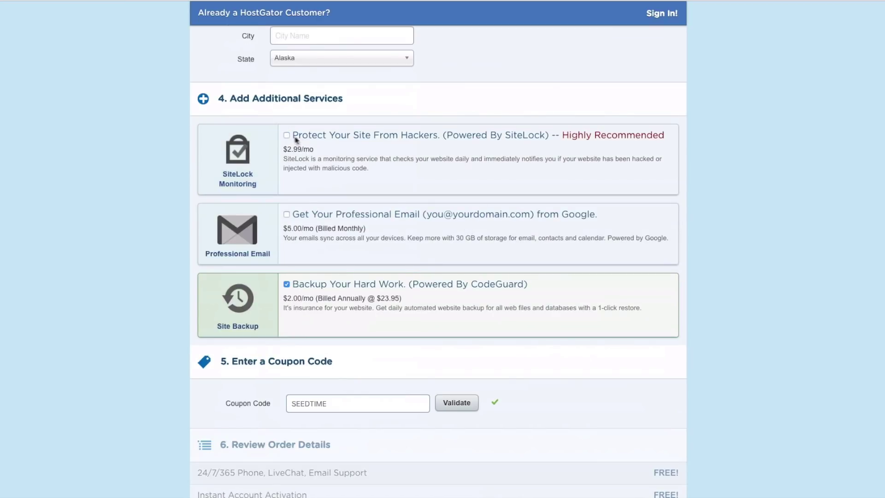
click(286, 284)
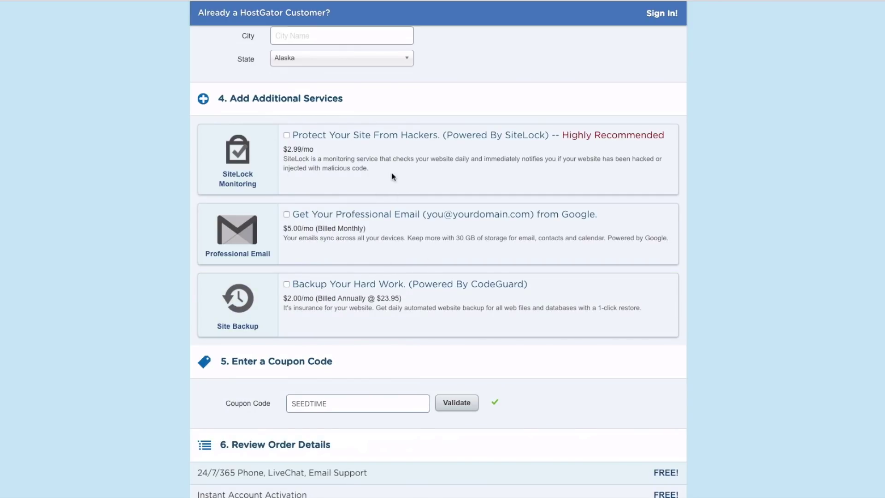
Step: Examine the Domain Privacy Protection offer for mycookingblog.org
scroll(465, 301, up, 12)
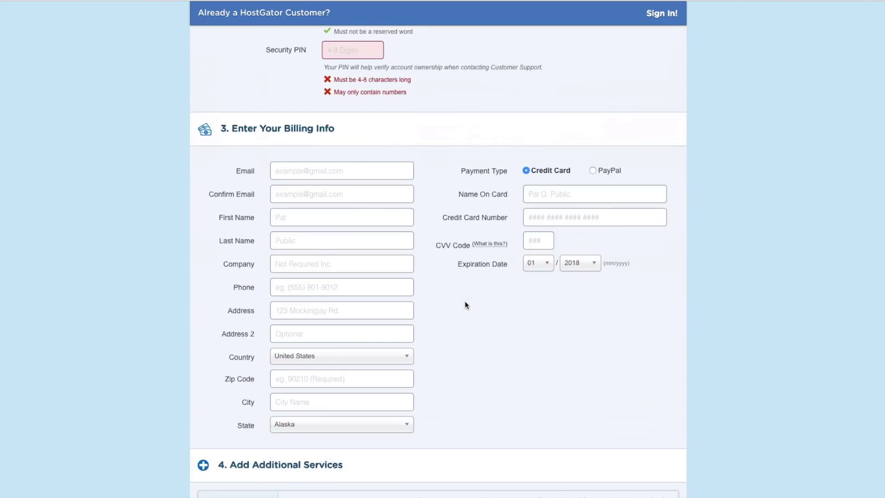
scroll(464, 300, up, 7)
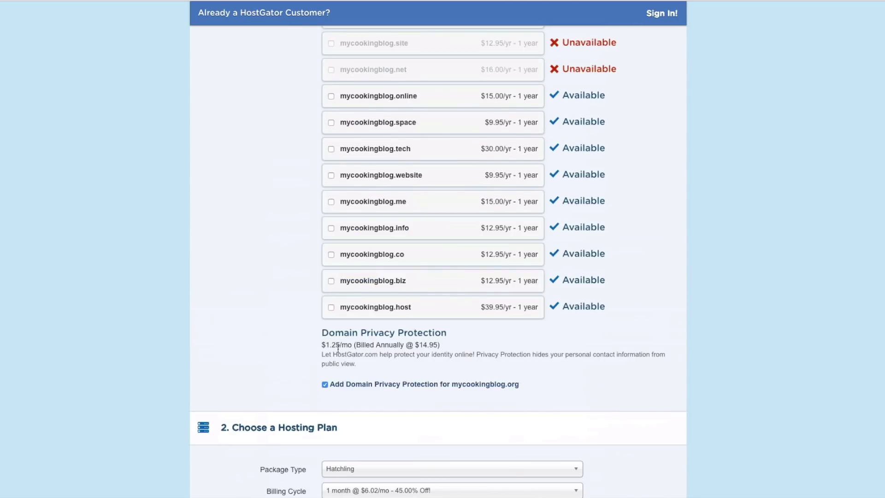
drag(322, 335, 445, 334)
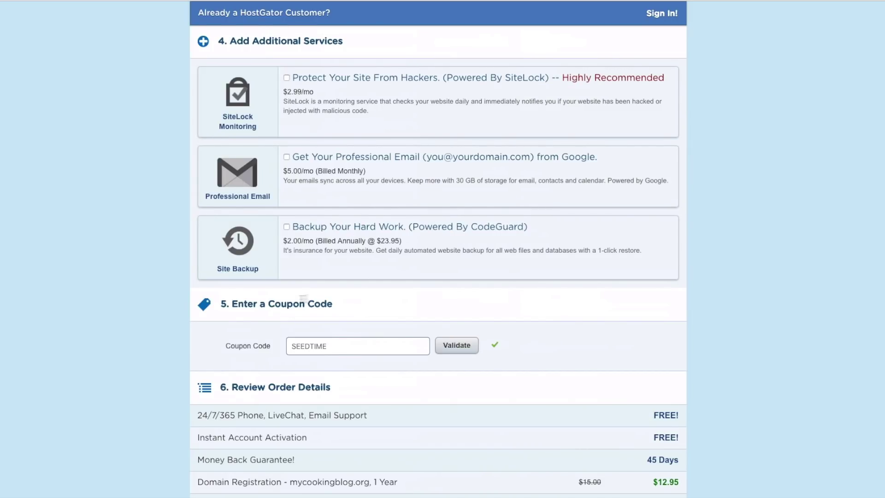
Step: Review the coupon and order details, agree to the terms and policies, and check out the hosting order
scroll(327, 290, down, 1)
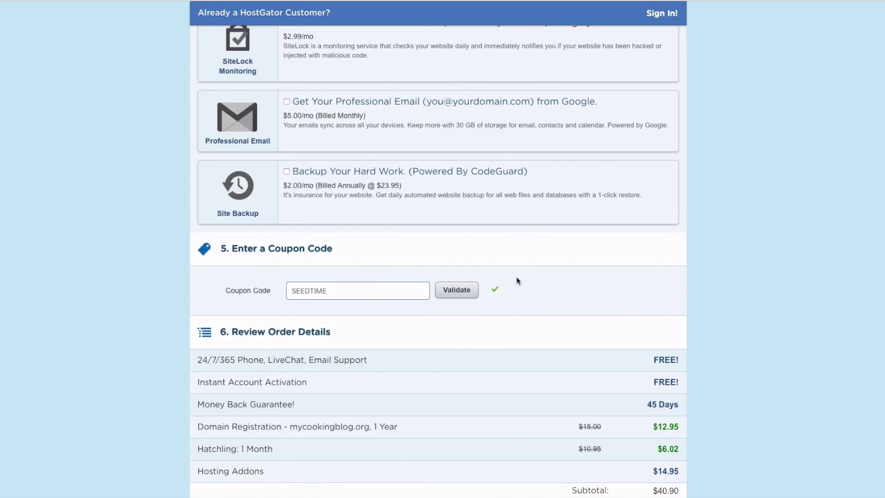
scroll(516, 277, down, 3)
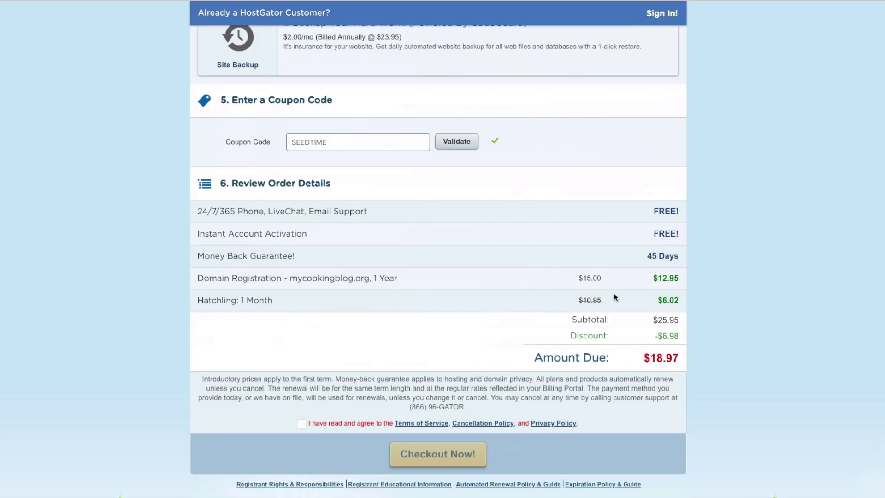
scroll(627, 313, down, 1)
scroll(431, 346, down, 1)
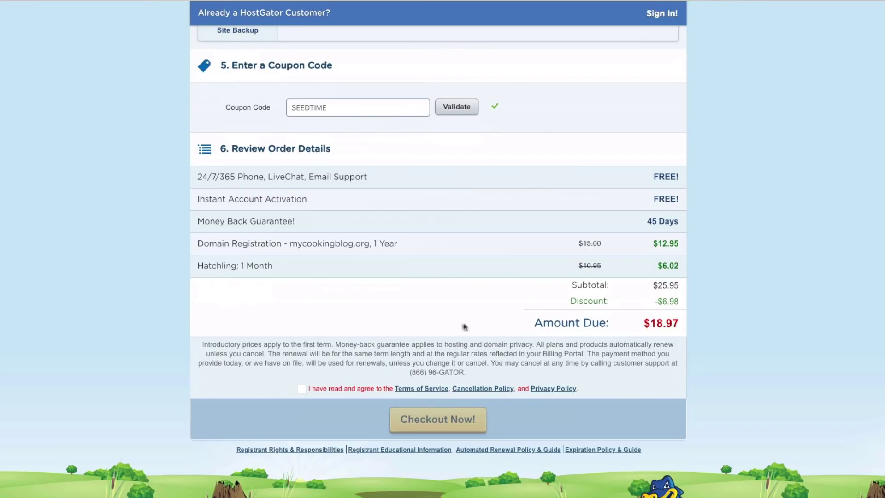
click(301, 388)
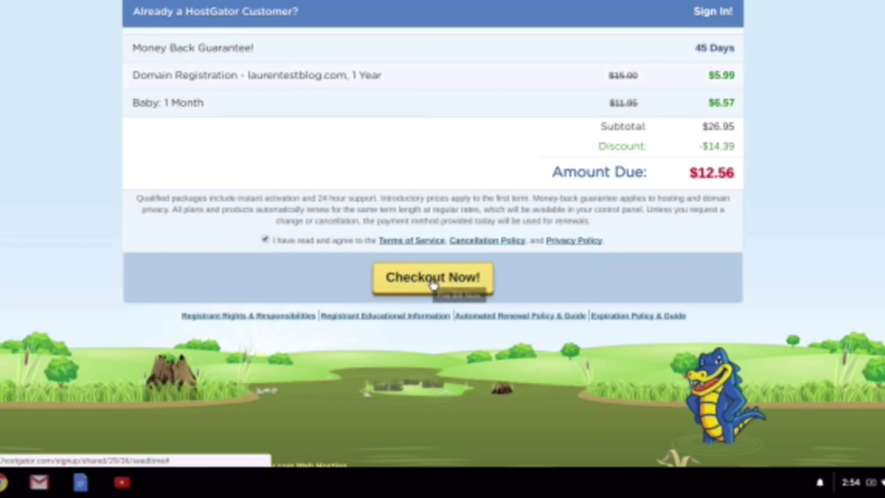
click(432, 282)
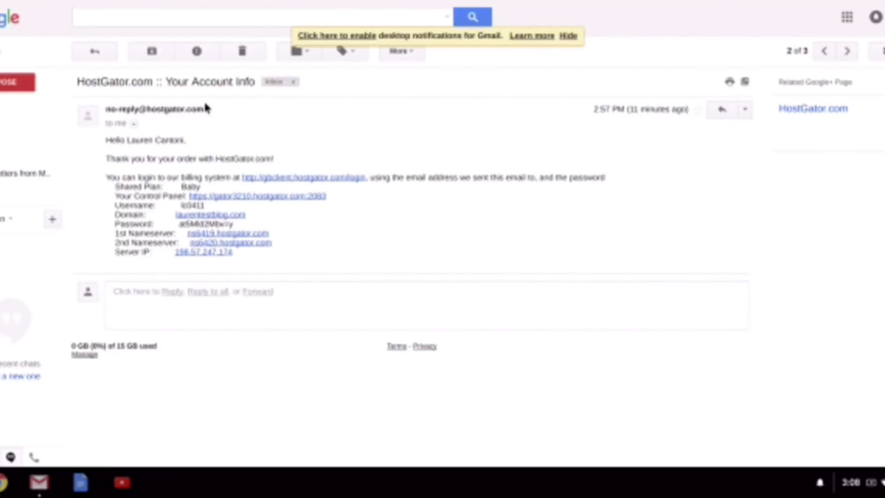
Step: Open the control panel link from the account info e-mail in a new tab, copy the account username, and switch to that tab
right_click(240, 198)
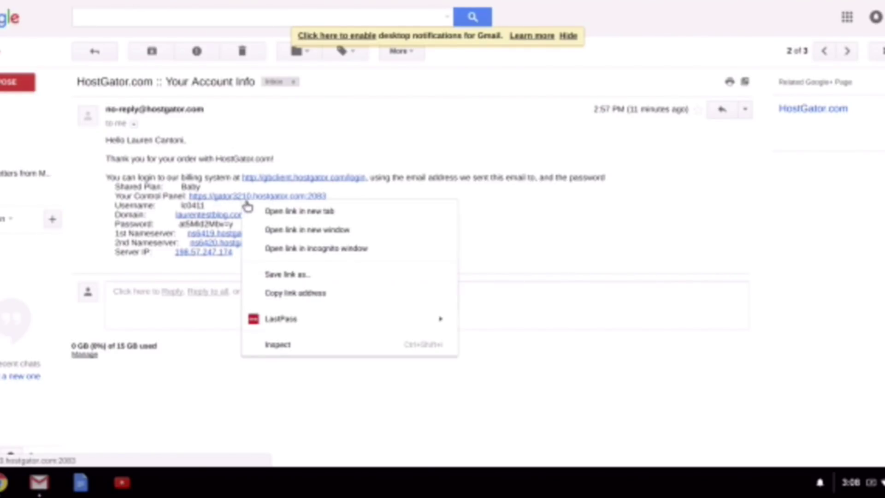
click(264, 214)
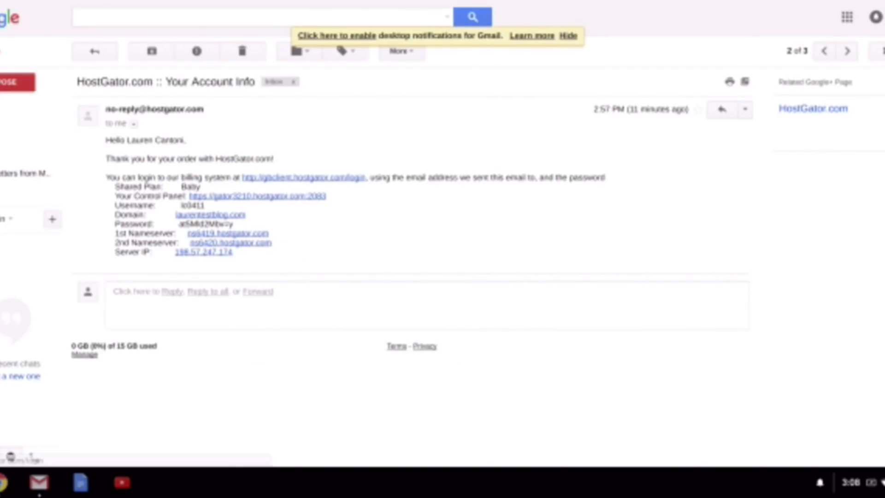
double_click(193, 205)
key(ctrl+c)
key(ctrl+Tab)
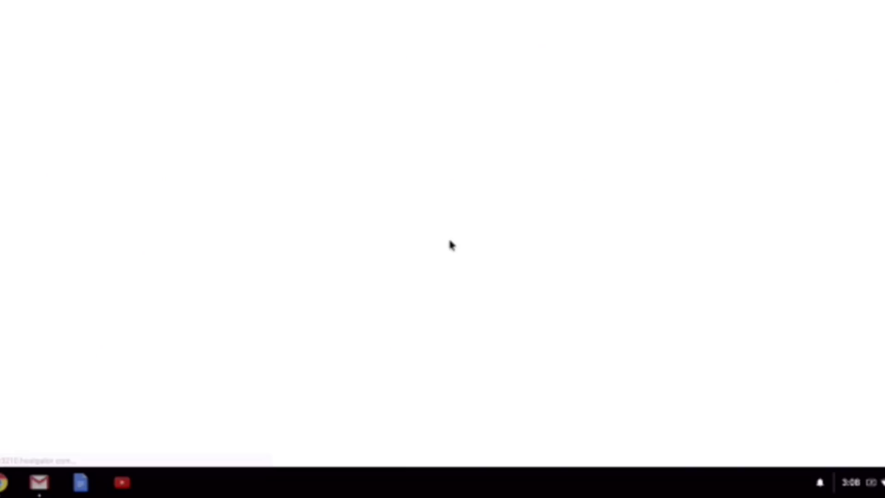
Step: Log in to cPanel with the copied account username and the account password from the HostGator account info e-mail
click(401, 177)
key(ctrl+v)
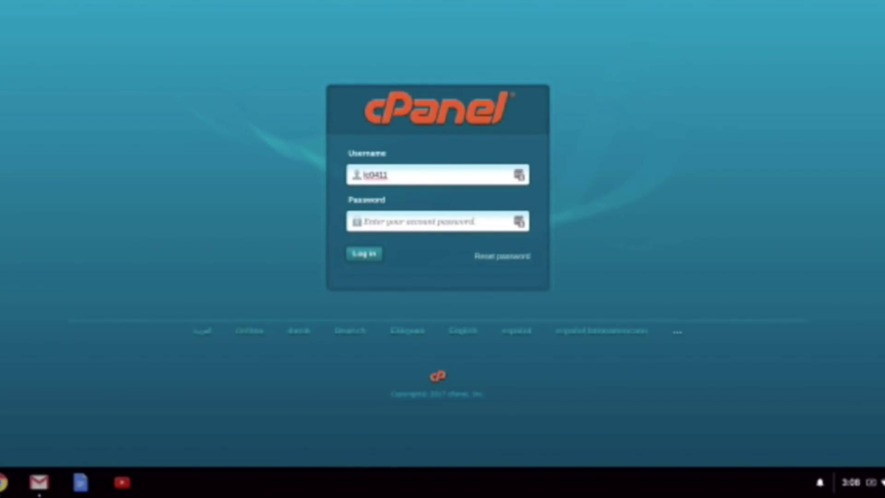
key(ctrl+Tab)
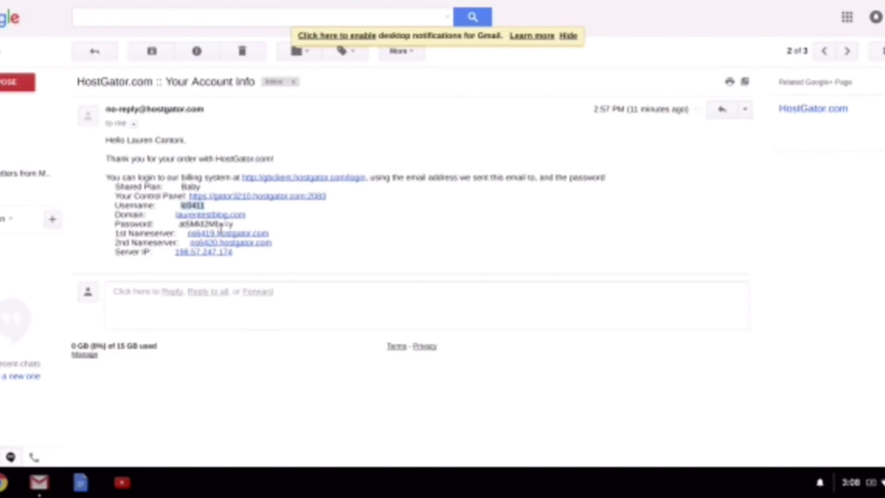
double_click(220, 224)
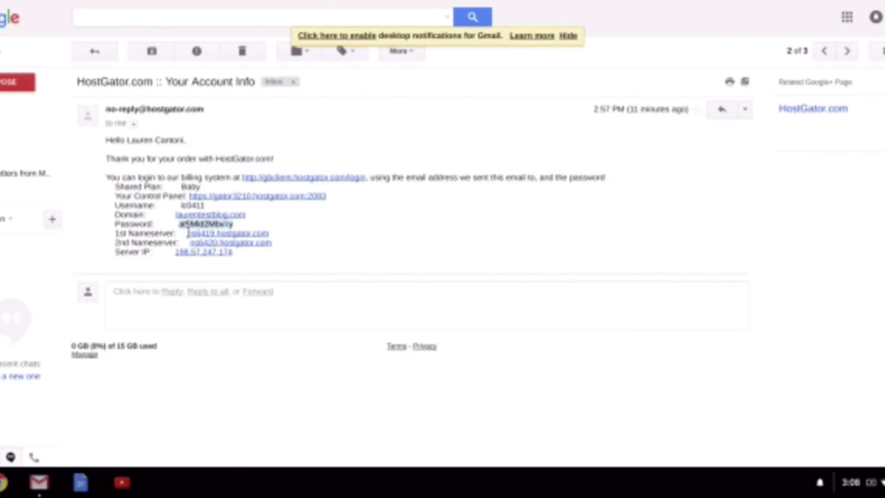
key(ctrl+Tab)
click(397, 225)
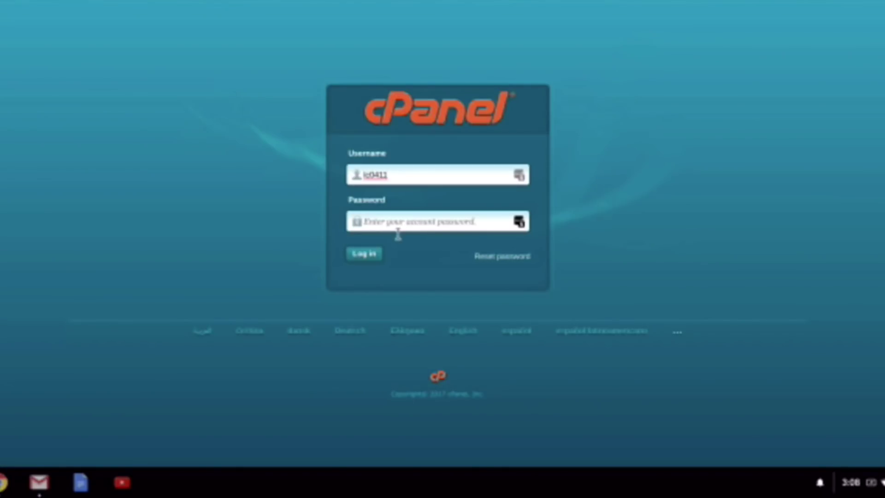
key(ctrl+v)
click(370, 257)
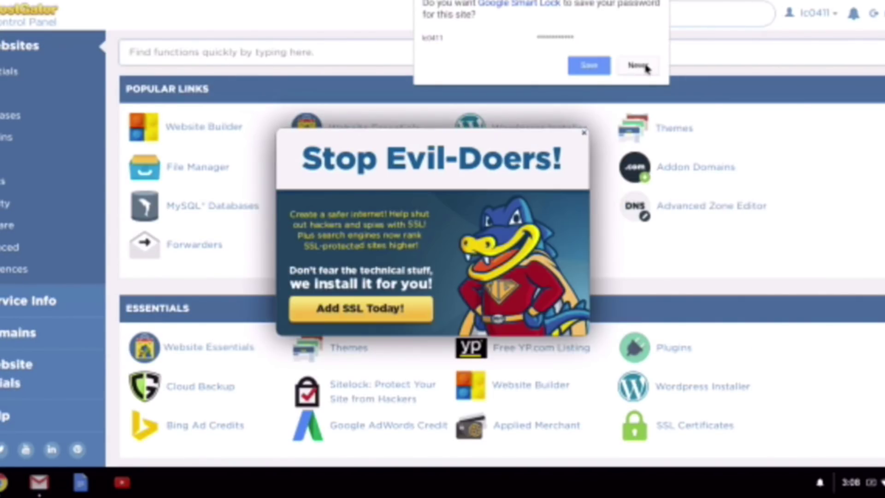
Step: Clear the browser and LastPass password-saving prompts and close the SSL promotion
click(589, 66)
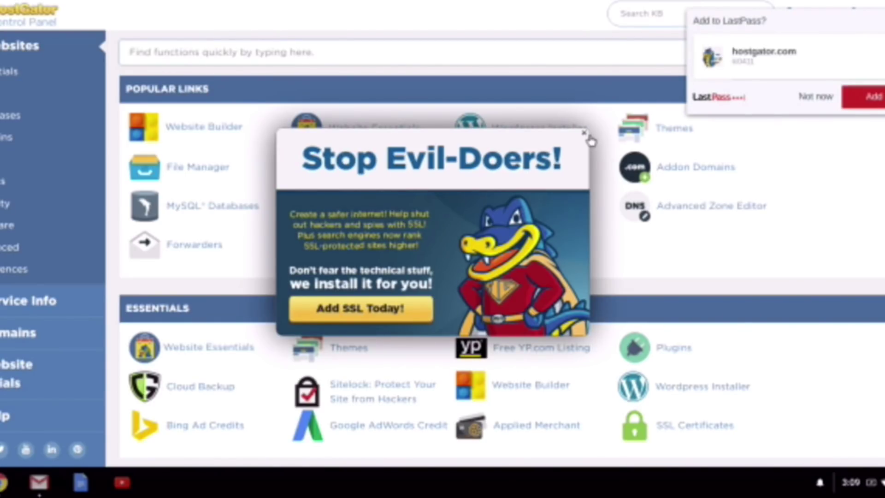
click(813, 97)
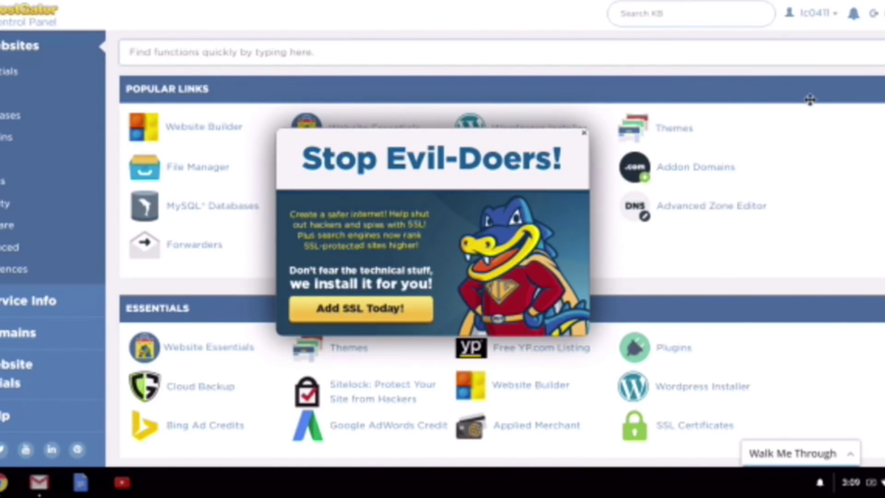
click(584, 134)
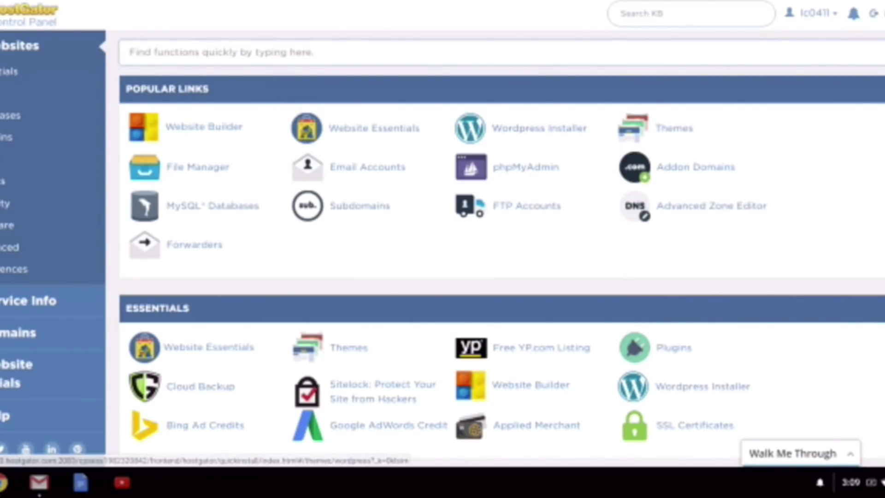
Step: Open QuickInstall from the Software section of the hosting control panel
scroll(525, 240, down, 1)
scroll(524, 241, down, 10)
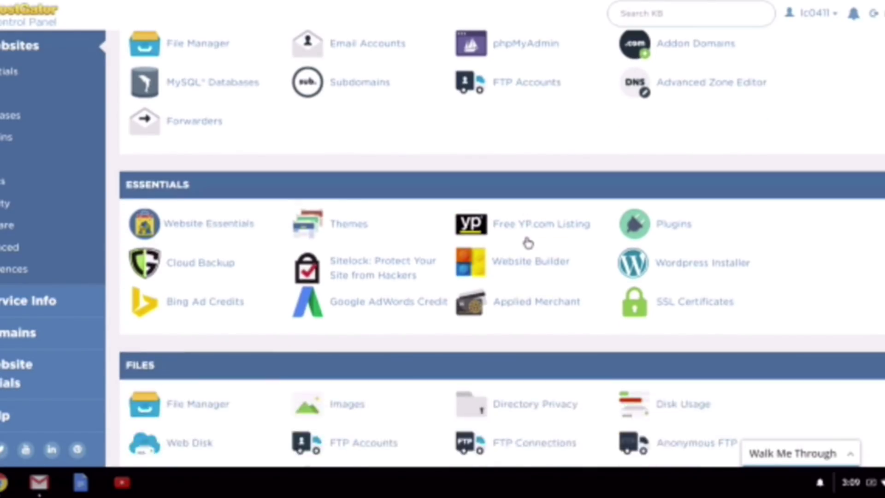
scroll(524, 241, up, 10)
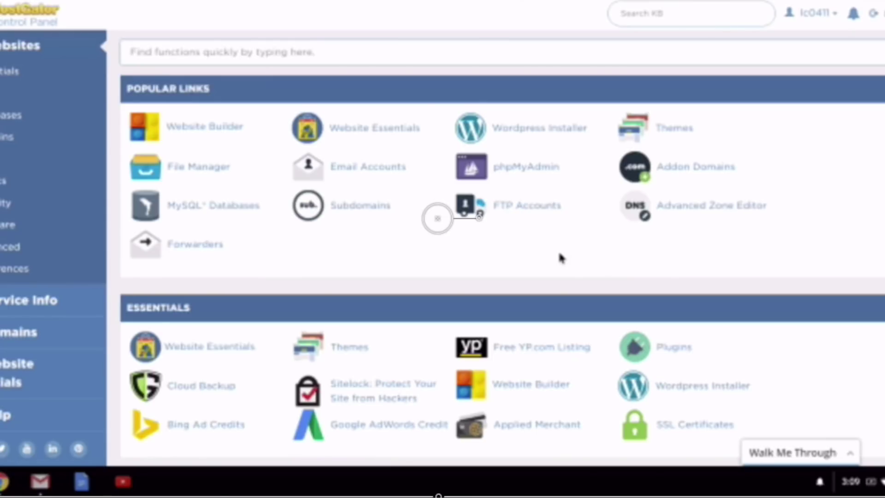
scroll(257, 220, down, 10)
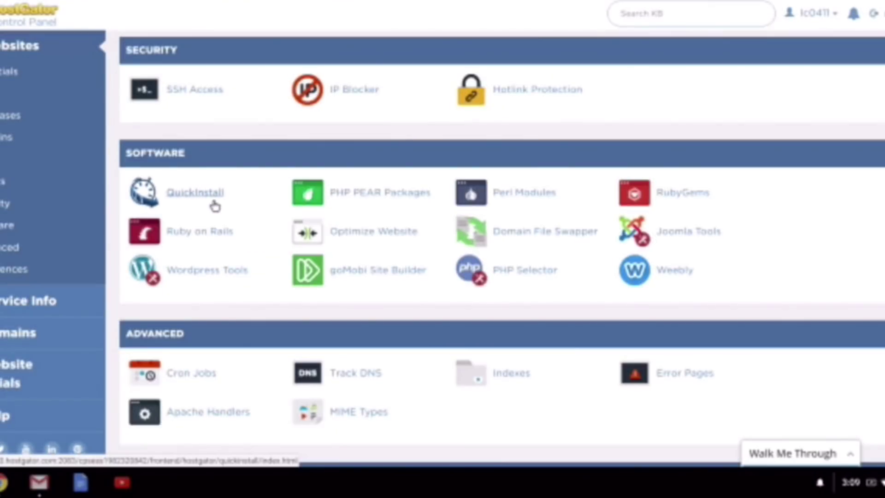
click(212, 198)
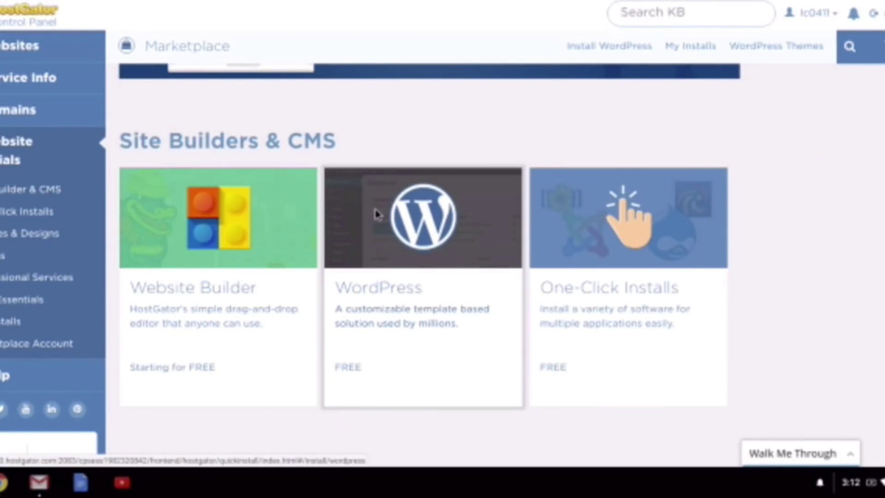
Step: Start a WordPress installation and select laurentestblog.com as the installation domain
click(376, 213)
click(374, 236)
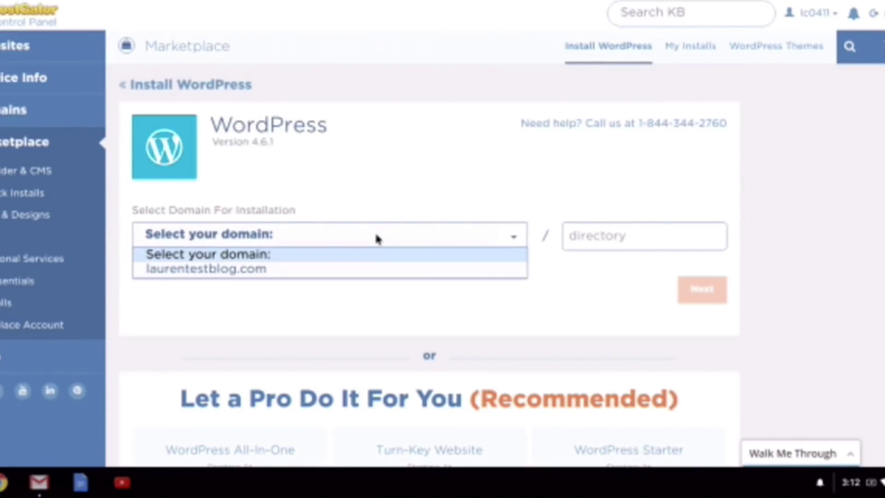
click(254, 272)
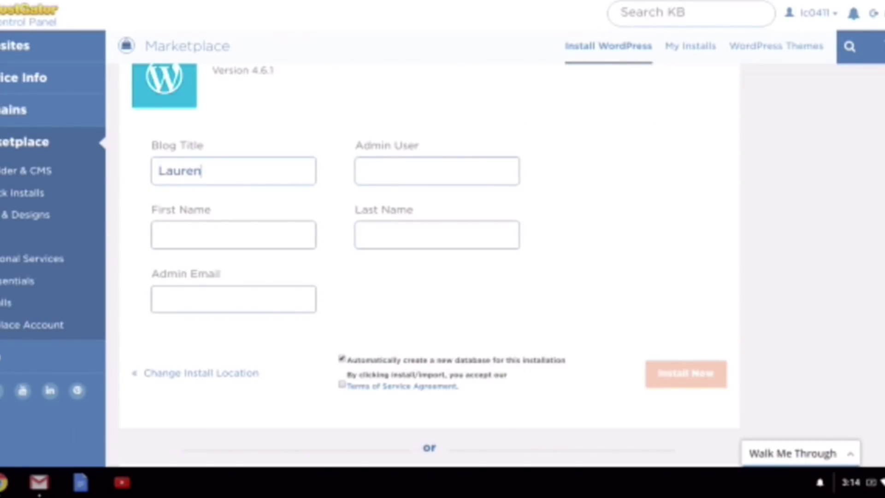
Step: Set the blog title to LaurenTestBlog and enter the admin username
text(TestBlog)
click(362, 170)
text(Lauren)
Step: Enter the administrator's first name, last name and e-mail address, accept the Terms of Service Agreement, and install WordPress
click(159, 236)
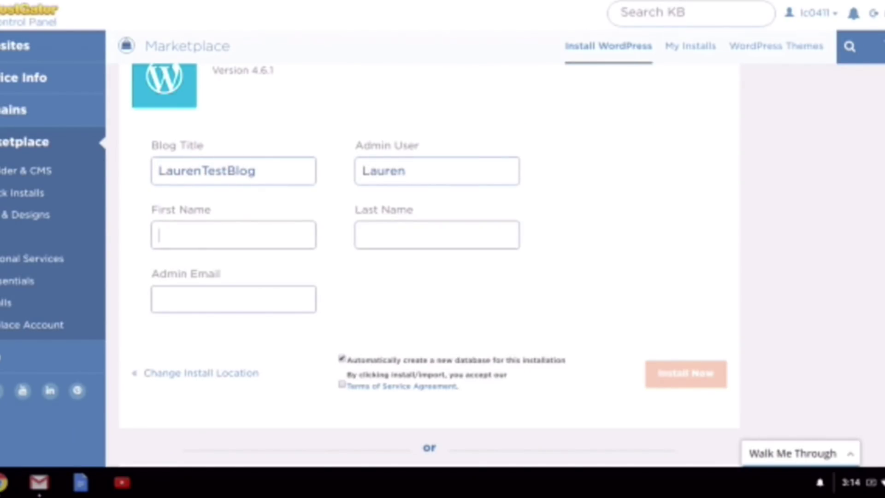
text(Lauren)
click(362, 235)
text(Cantoni)
click(159, 300)
text(austin)
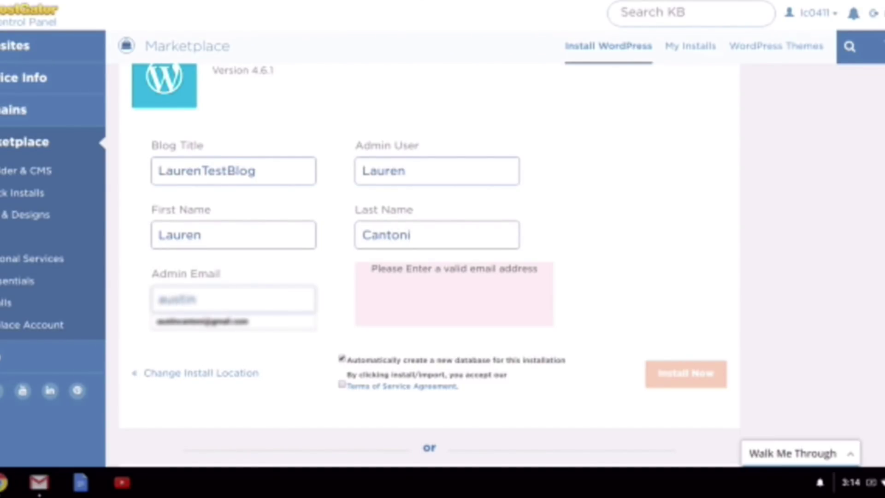
key(Down)
key(Return)
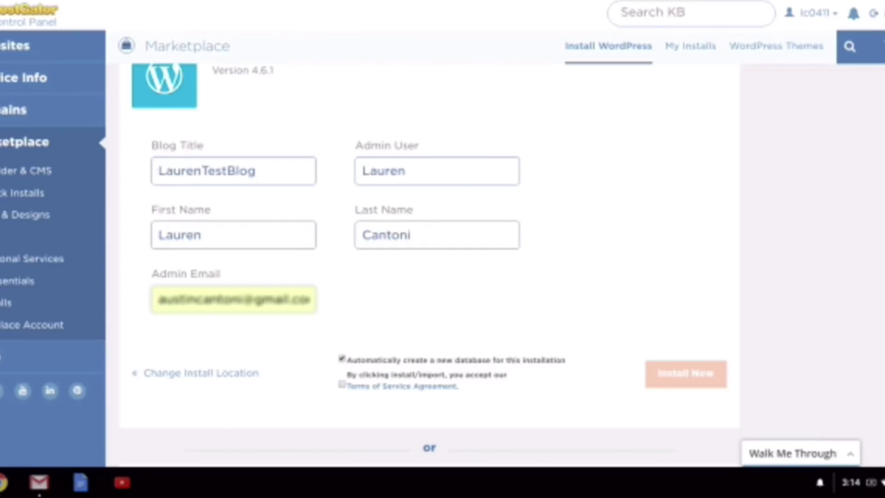
click(345, 386)
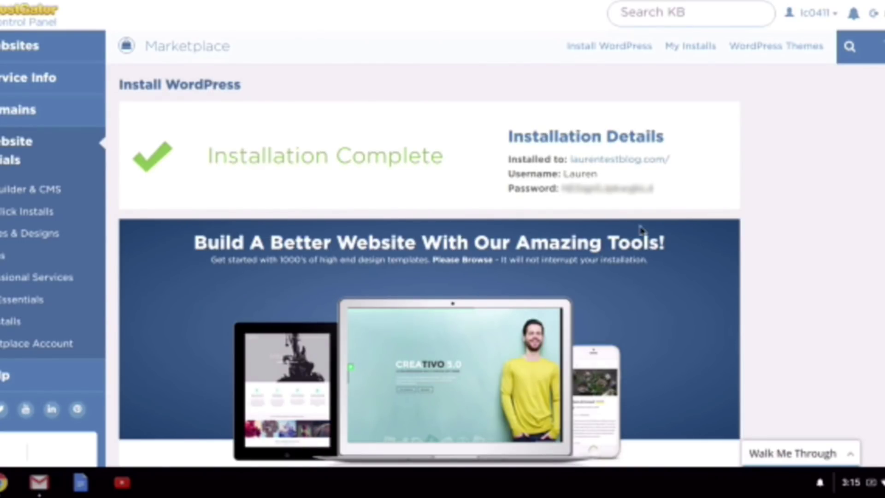
Step: Open the newly installed site and log in to WordPress with the admin username and password
click(607, 159)
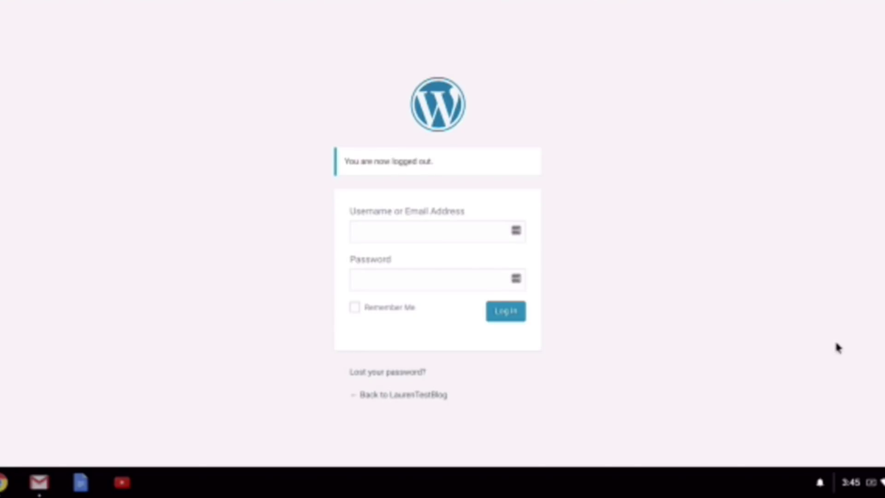
click(512, 280)
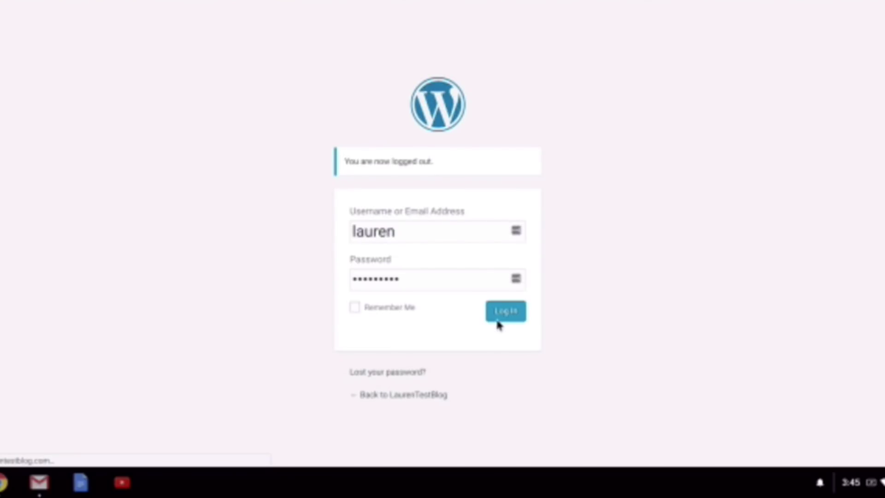
click(498, 324)
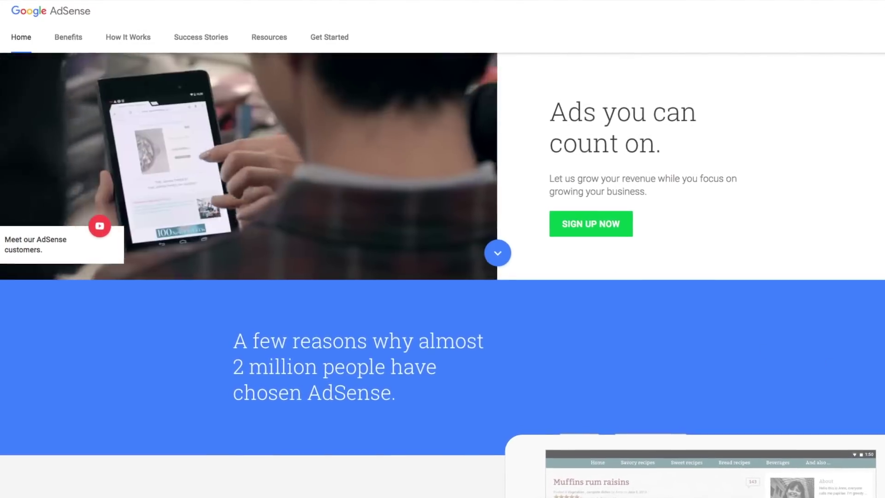
Step: Examine the benefits sections of the Google AdSense home page down to the publisher success stories
scroll(797, 363, down, 5)
scroll(443, 276, down, 2)
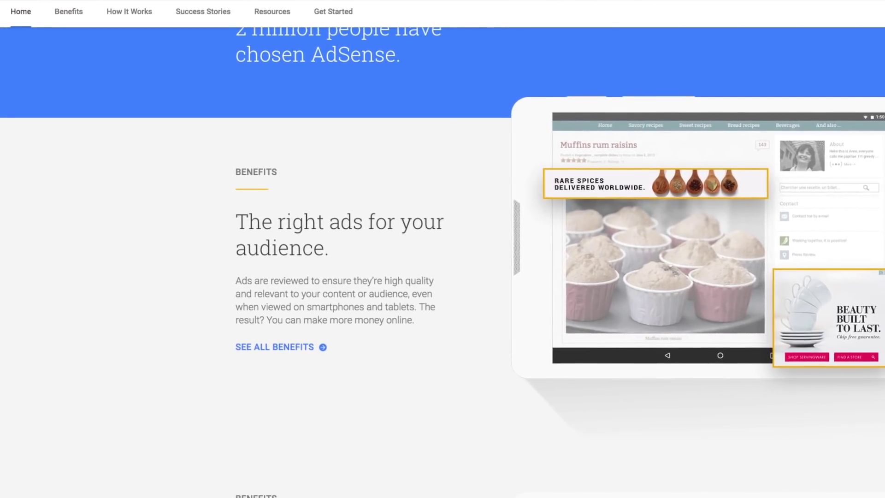
scroll(442, 249, down, 4)
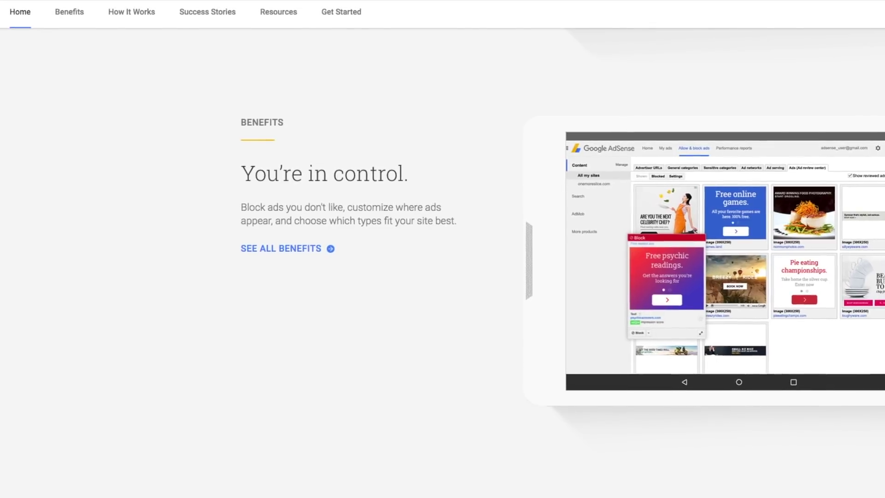
scroll(442, 249, down, 7)
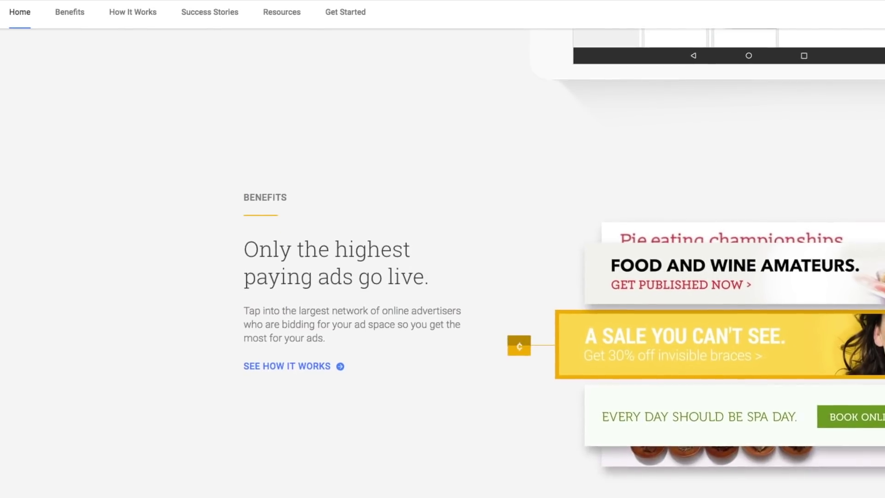
scroll(443, 249, down, 2)
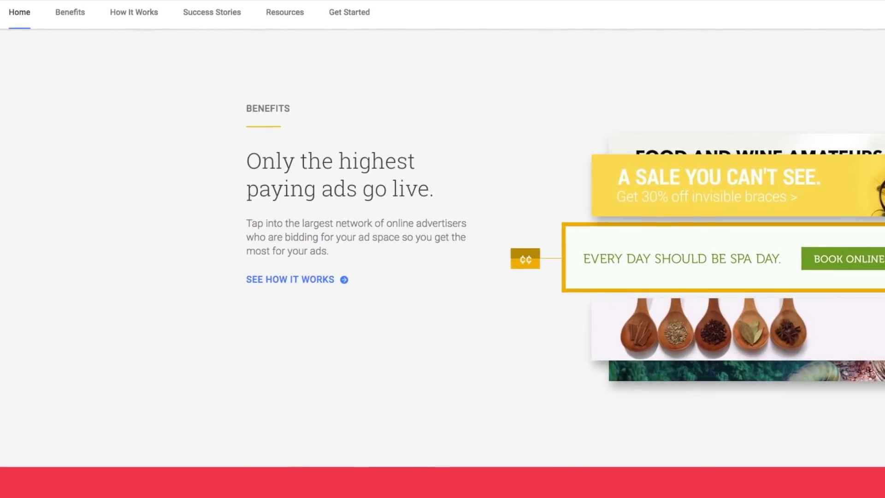
scroll(442, 249, down, 8)
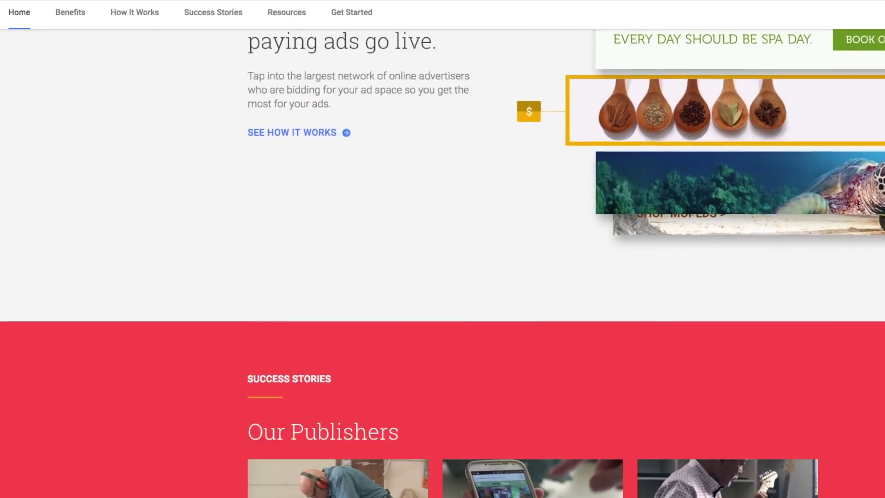